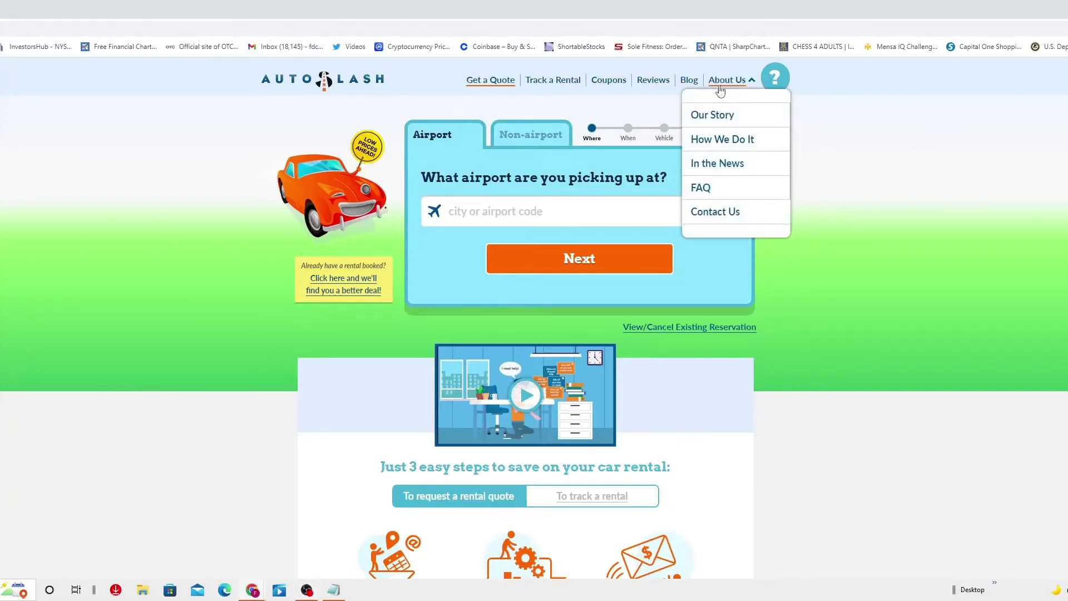
# Choose Our Story from the About Us dropdown to view AutoSlash's founding history.
pyautogui.click(720, 117)
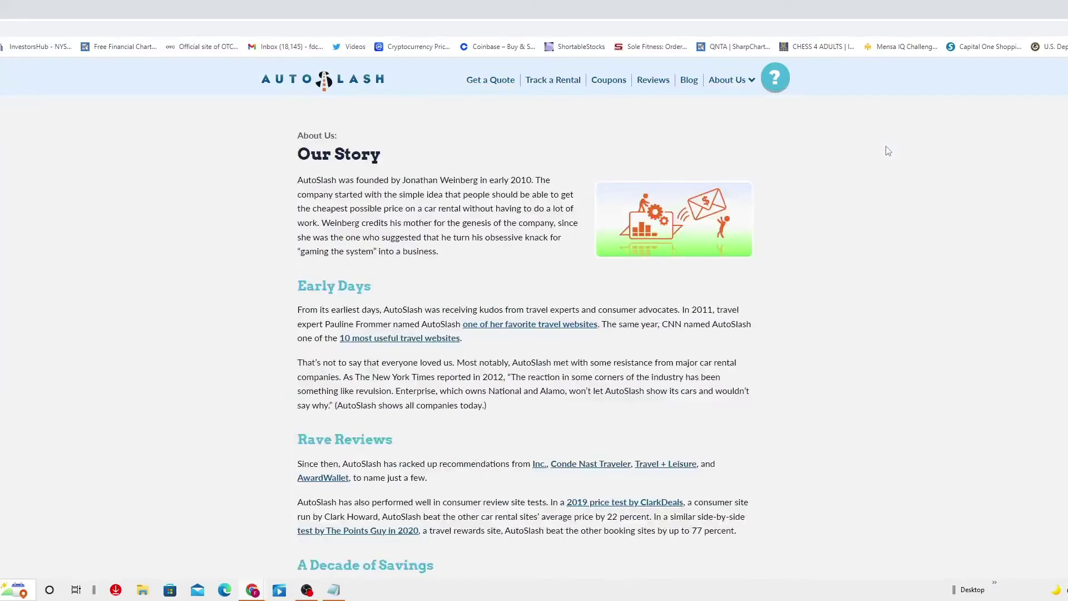
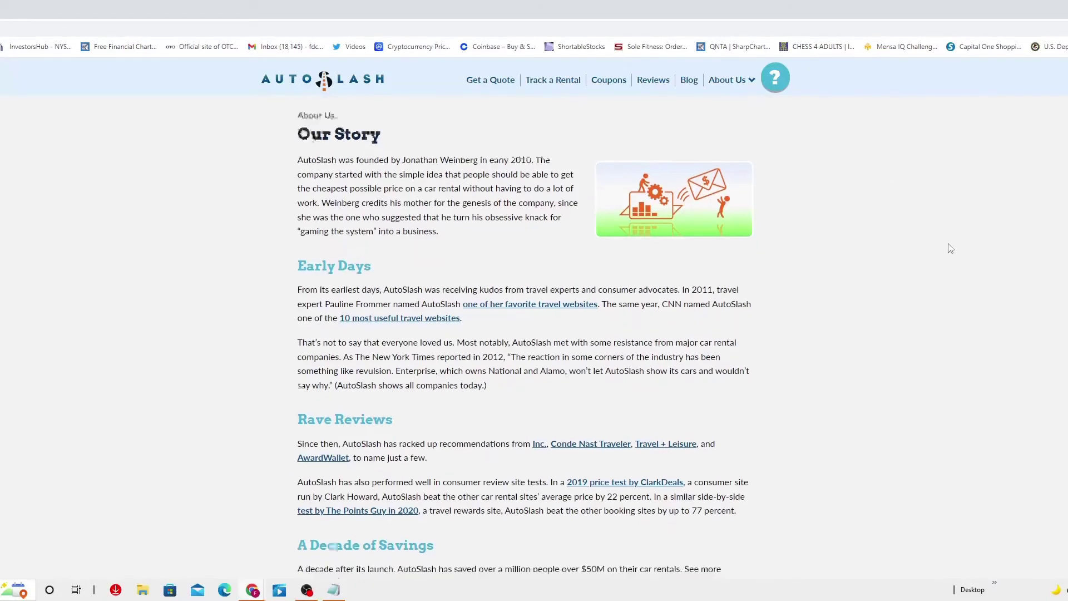
pyautogui.scroll(-1, 949, 247)
pyautogui.scroll(-1, 950, 247)
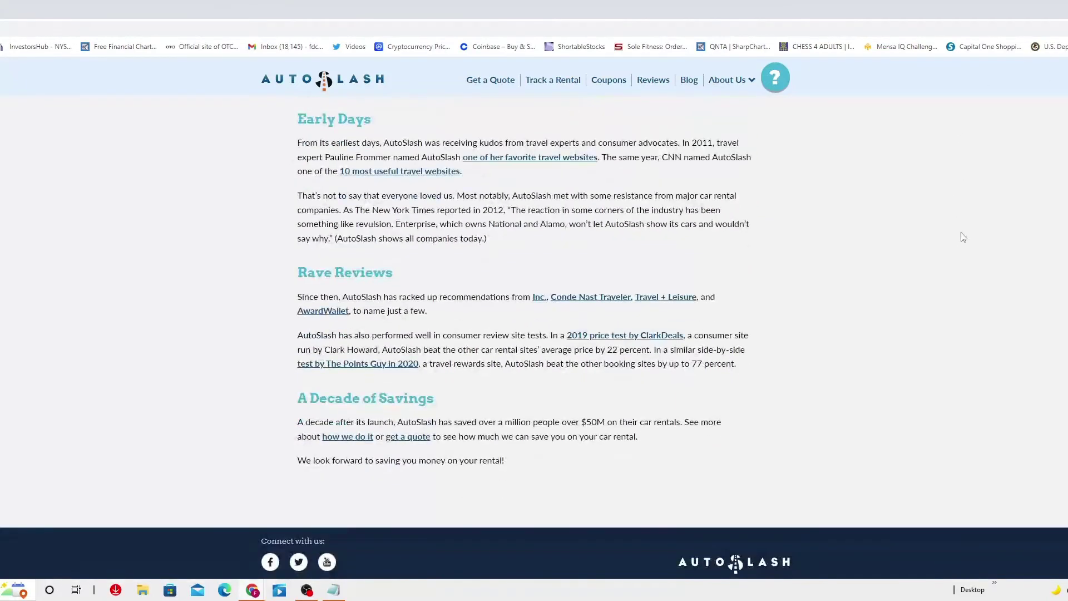
pyautogui.scroll(1, 966, 236)
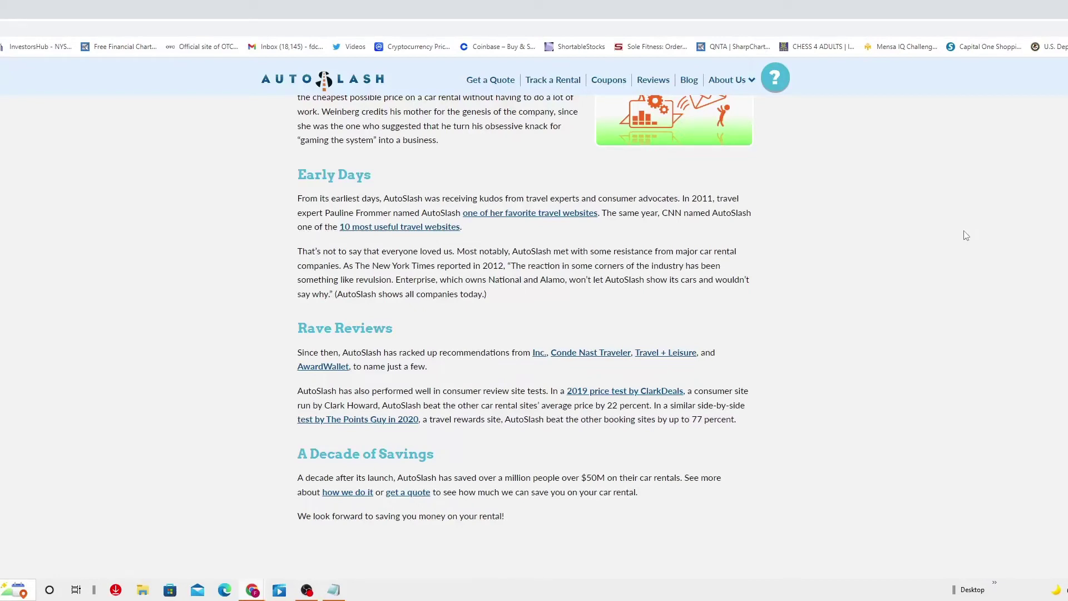
# Follow the 'how we do it' link from Our Story to AutoSlash's How We Do It page.
pyautogui.click(345, 493)
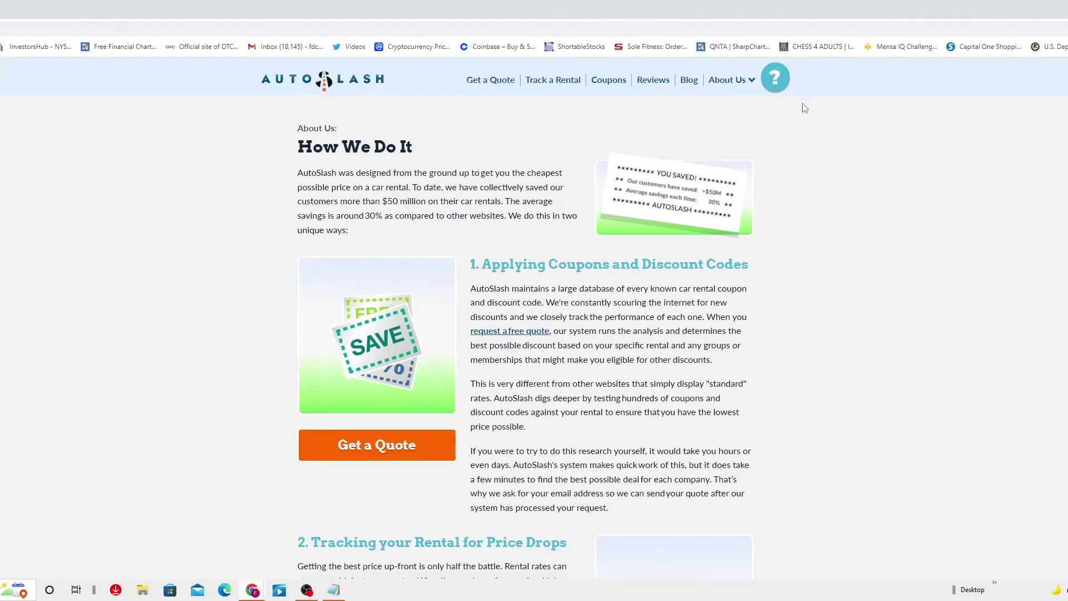
pyautogui.scroll(-3, 776, 168)
pyautogui.scroll(-2, 776, 167)
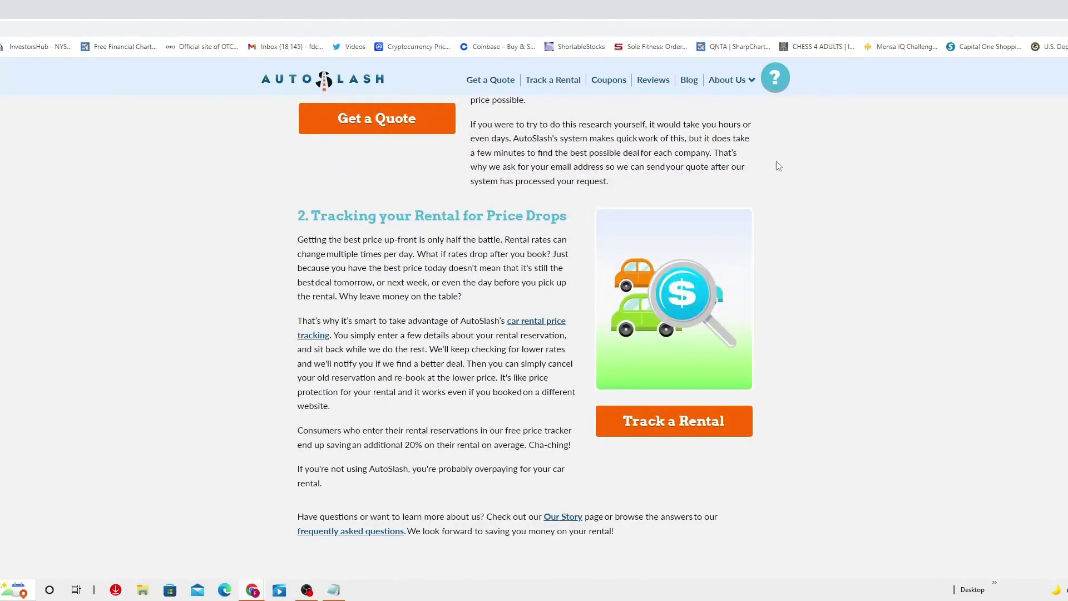